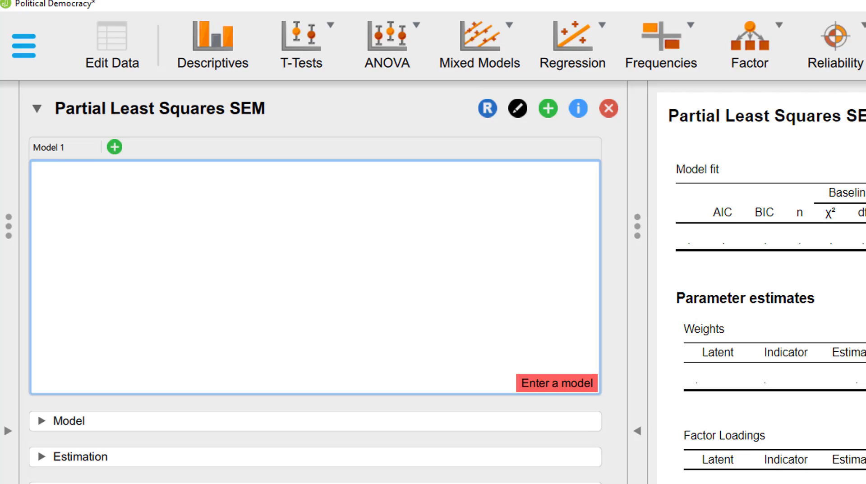
Paste the lavaan syntax for ind60, dem60 and dem65 and their regressions into Model 1, then apply it
{"action": "type", "text": "ind60 =~ x1 + x2 + x3 dem60 =~ y1 + y2 + y3 + y4 dem65 =~ y5 + y6 + y7 + y8  dem60 ~ ind60 dem65 ~ ind60 + dem60"}
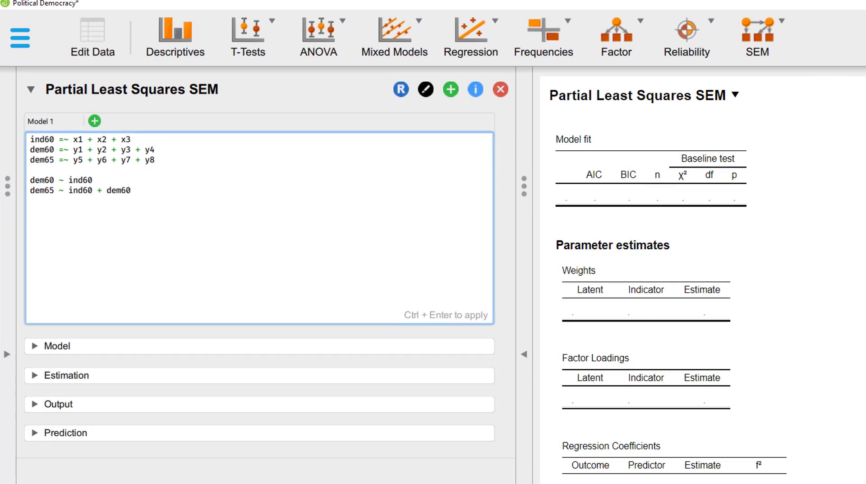
{"action": "key", "text": "ctrl+Return"}
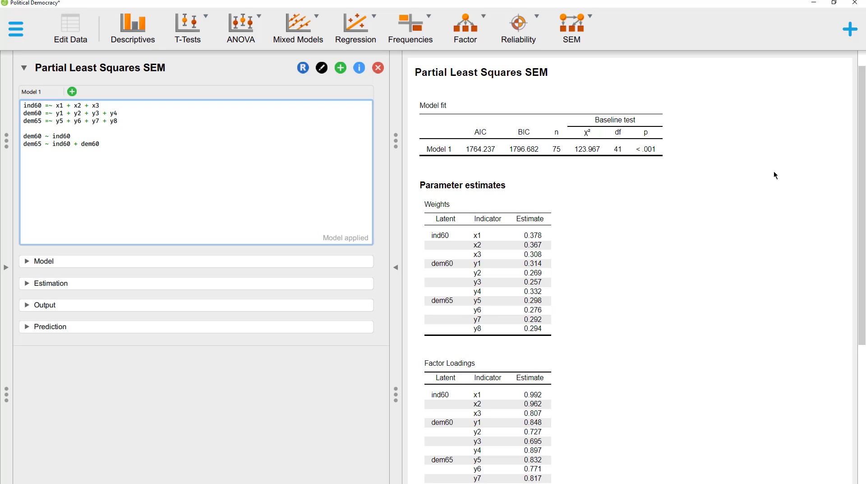
Bootstrap with 5000 samples and seed 12345, adding R-squared, reliability measures and observed construct correlations
{"action": "left_click", "coordinate": [75, 262]}
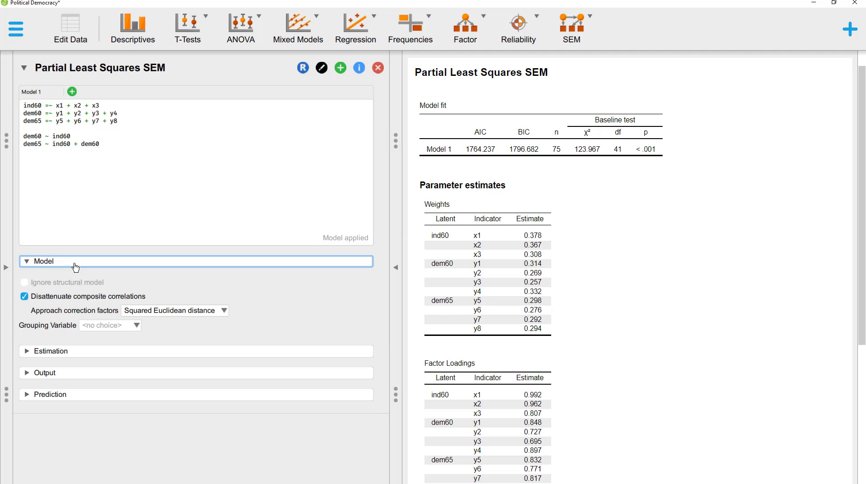
{"action": "left_click", "coordinate": [70, 351]}
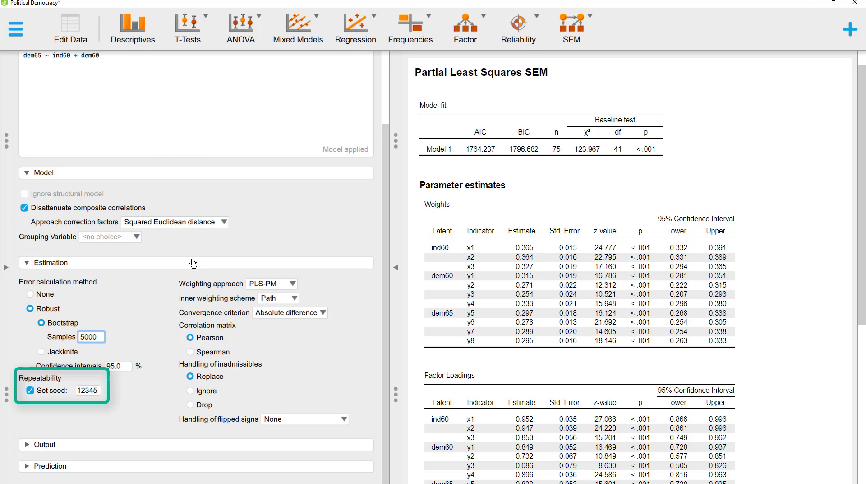
{"action": "left_click", "coordinate": [45, 444]}
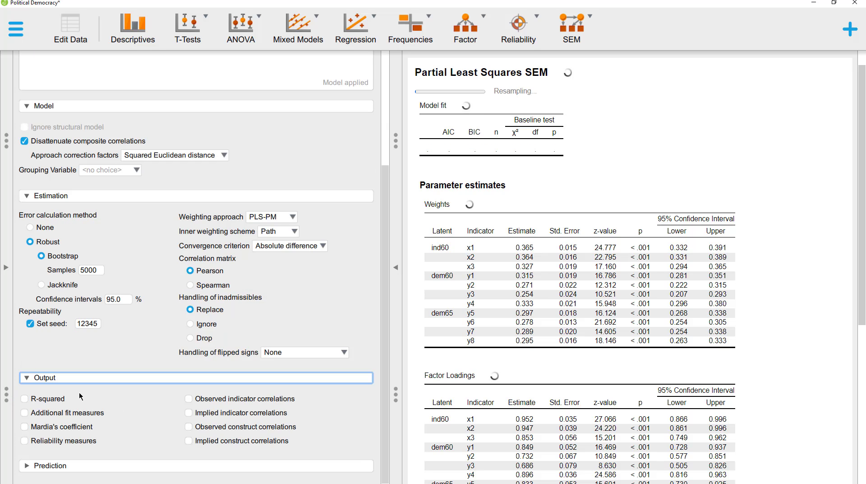
{"action": "left_click", "coordinate": [42, 399]}
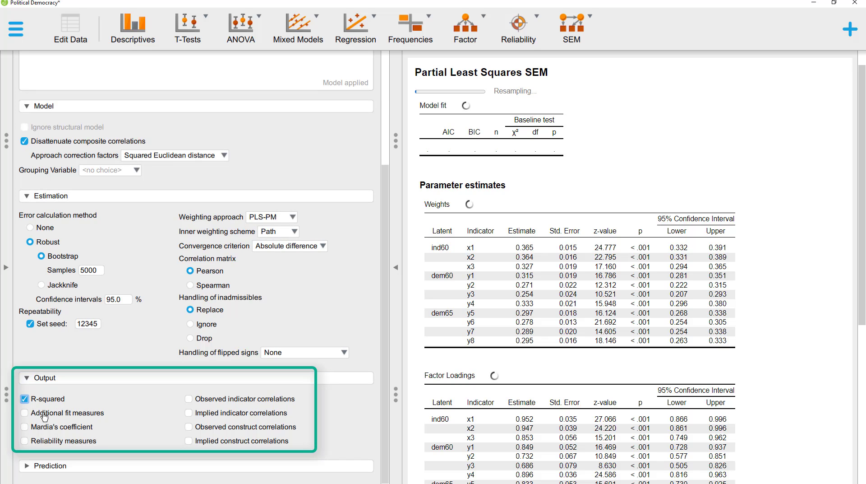
{"action": "left_click", "coordinate": [54, 441]}
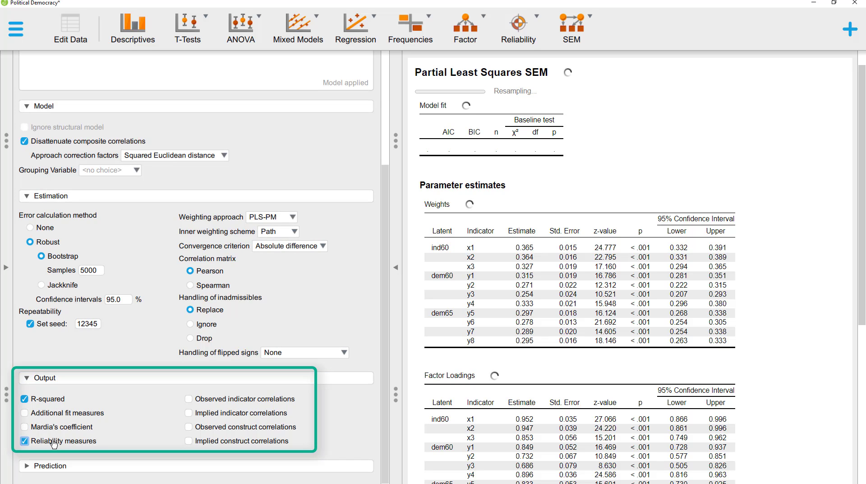
{"action": "left_click", "coordinate": [200, 428]}
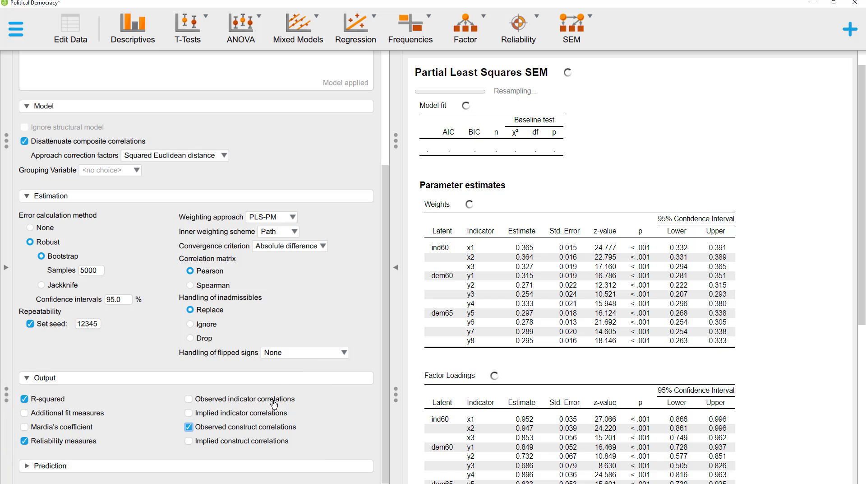
Predict endogenous indicator scores, benchmarked against a linear model
{"action": "left_click", "coordinate": [276, 465]}
{"action": "left_click", "coordinate": [102, 311]}
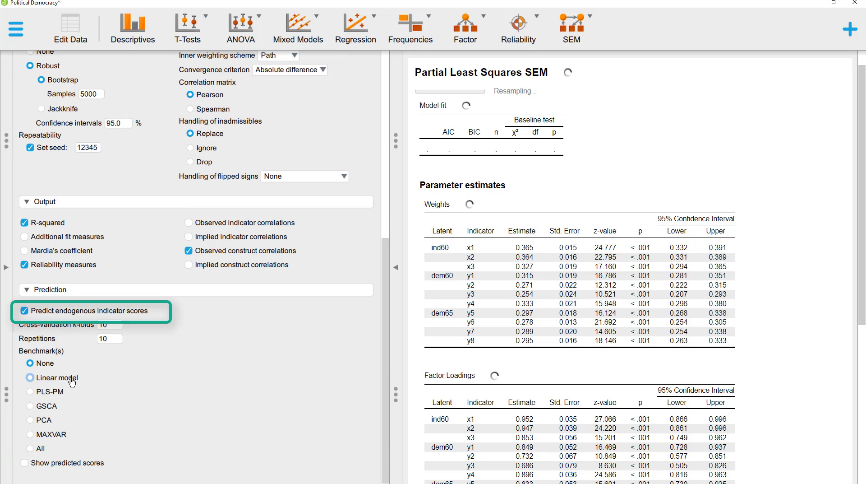
{"action": "left_click", "coordinate": [69, 379]}
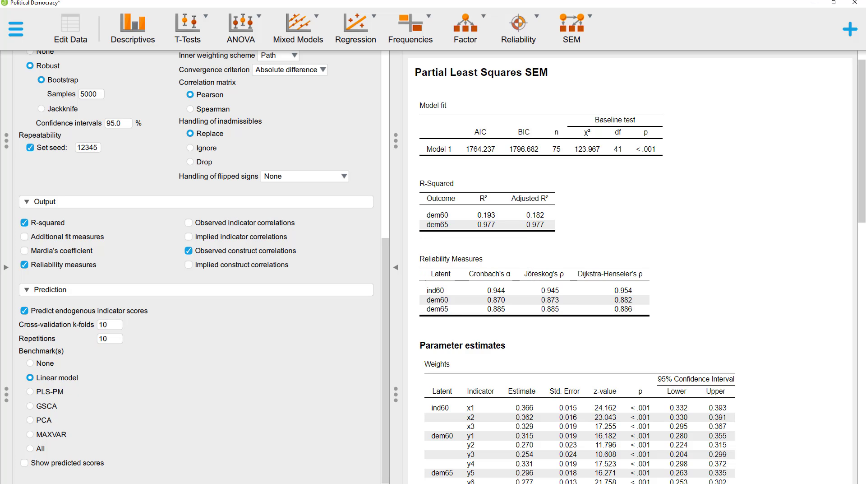
Scroll through the bootstrapped R-squared, reliability, weights, loadings and regression coefficients tables
{"action": "scroll", "coordinate": [632, 271], "scroll_direction": "down", "scroll_amount": 7}
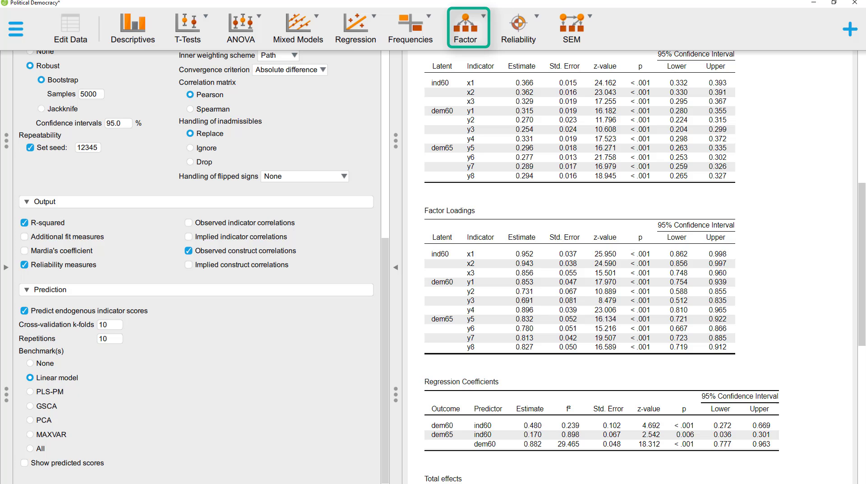
Add a Confirmatory Factor Analysis from the Factor menu with factors ind60, dem60 and dem65
{"action": "left_click", "coordinate": [465, 27]}
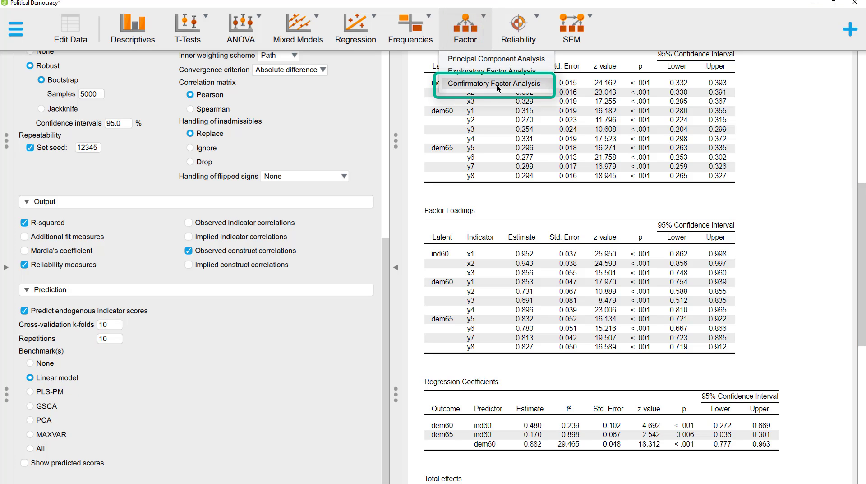
{"action": "left_click", "coordinate": [498, 85]}
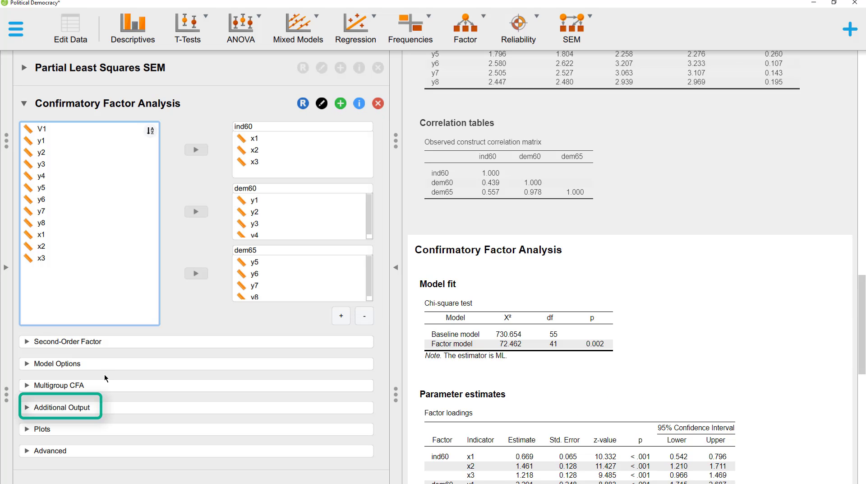
Turn on Average variance extracted (AVE) and Heterotrait-monotrait ratio (HTMT) in the CFA's Additional Output
{"action": "left_click", "coordinate": [86, 407]}
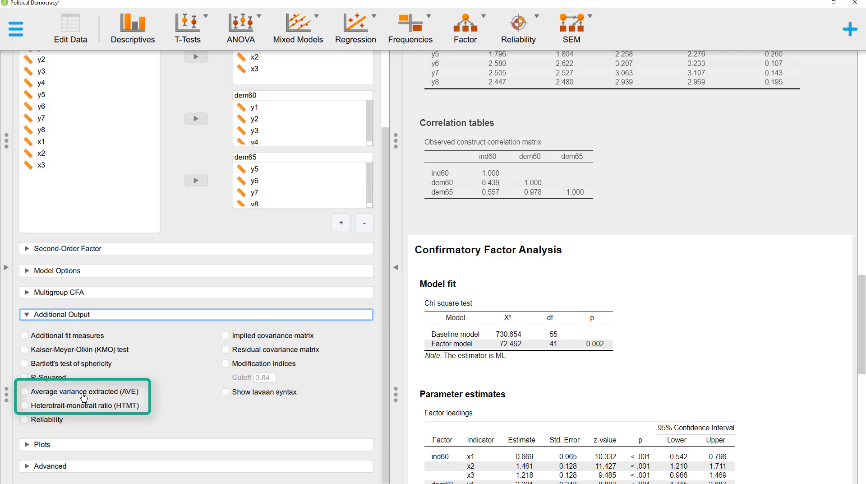
{"action": "left_click", "coordinate": [84, 396]}
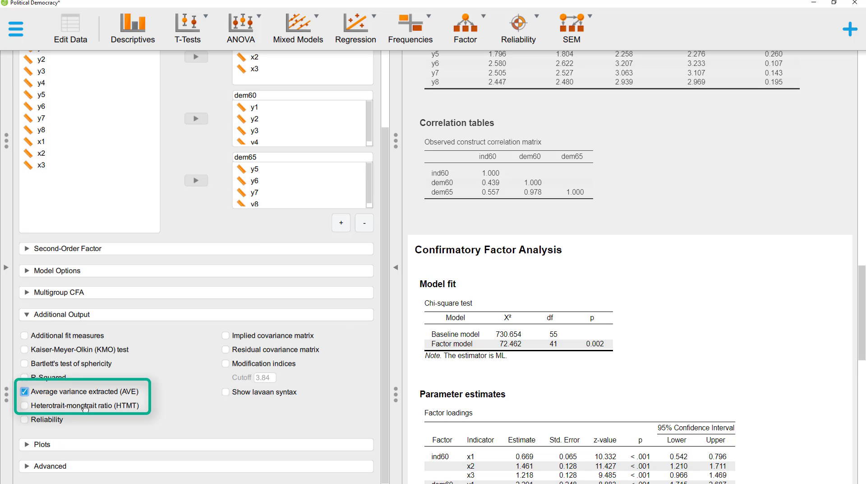
{"action": "left_click", "coordinate": [86, 407]}
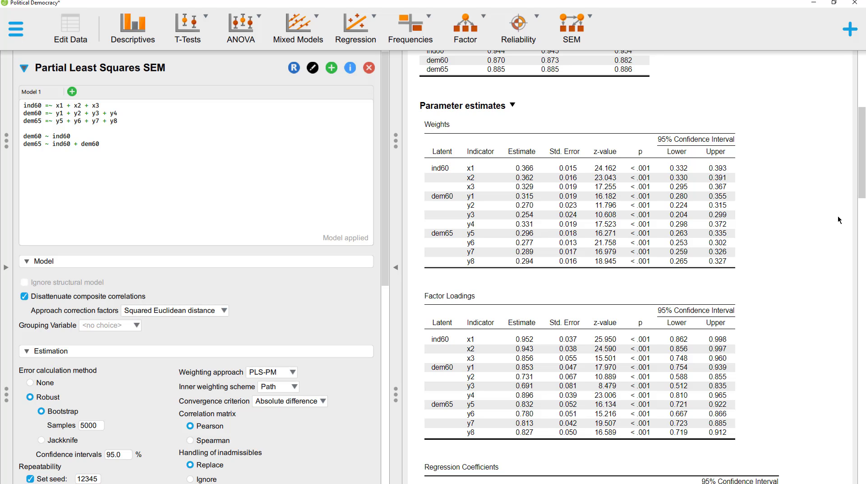
{"action": "scroll", "coordinate": [839, 220], "scroll_direction": "down", "scroll_amount": 6}
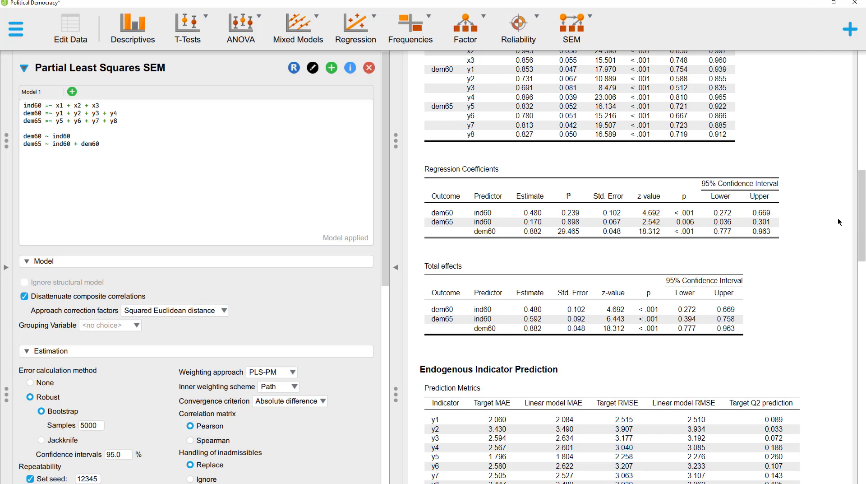
{"action": "scroll", "coordinate": [838, 217], "scroll_direction": "down", "scroll_amount": 5}
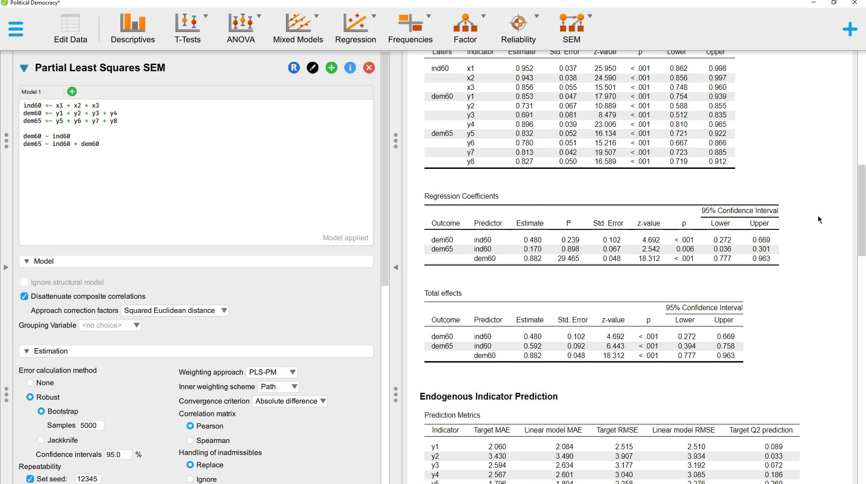
{"action": "scroll", "coordinate": [820, 219], "scroll_direction": "down", "scroll_amount": 4}
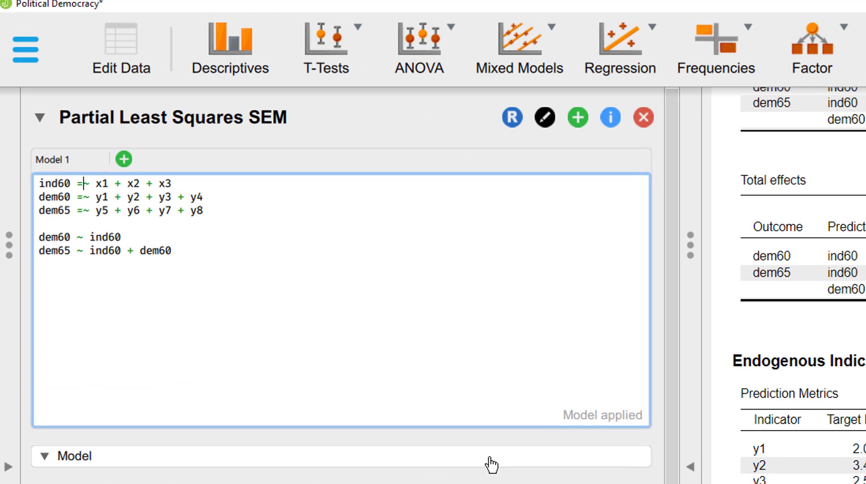
Replace each =~ operator with <~ to make the constructs formative, then refit the model
{"action": "key", "text": "BackSpace"}
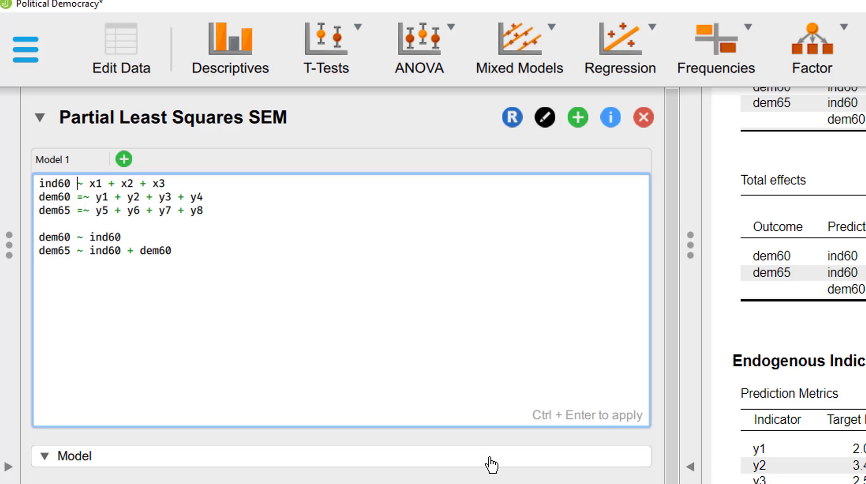
{"action": "type", "text": "<"}
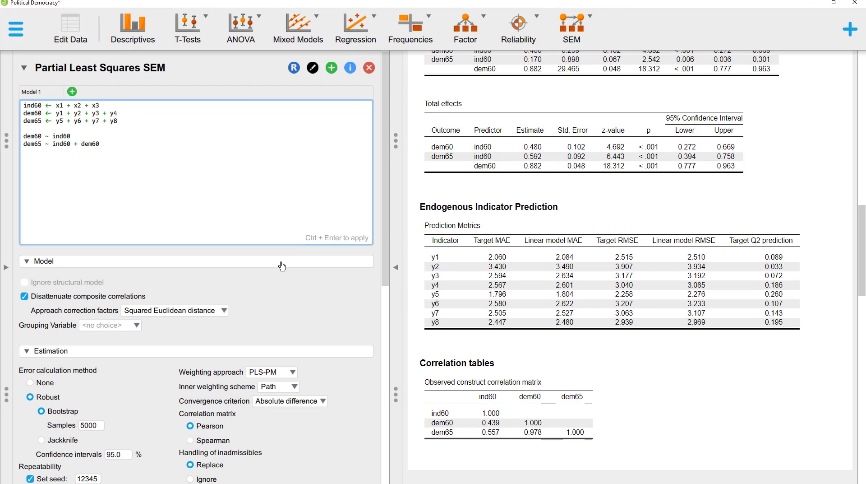
{"action": "key", "text": "ctrl+Return"}
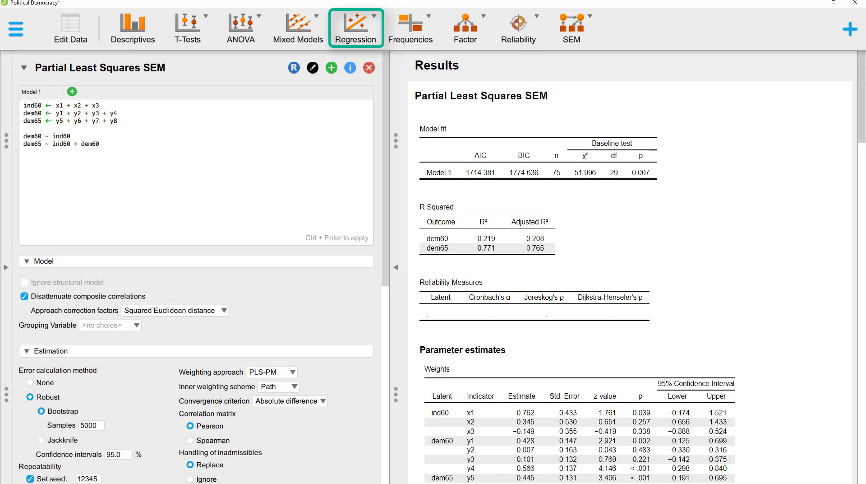
Add a Linear Regression with y1 as dependent, x1, x2, x3 as covariates, and collinearity diagnostics
{"action": "left_click", "coordinate": [356, 27]}
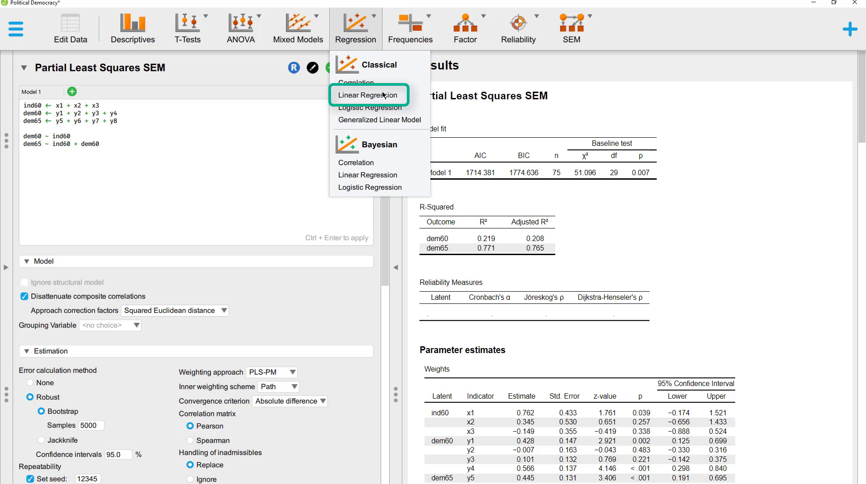
{"action": "left_click", "coordinate": [383, 97]}
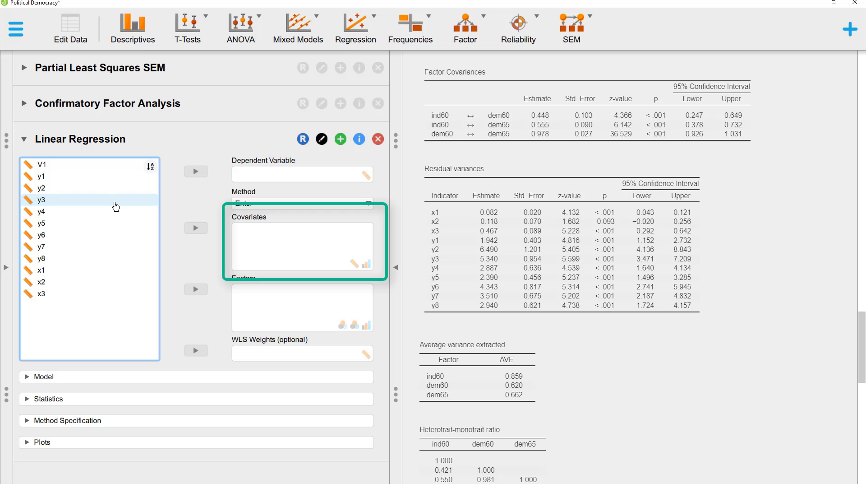
{"action": "left_click", "coordinate": [196, 228]}
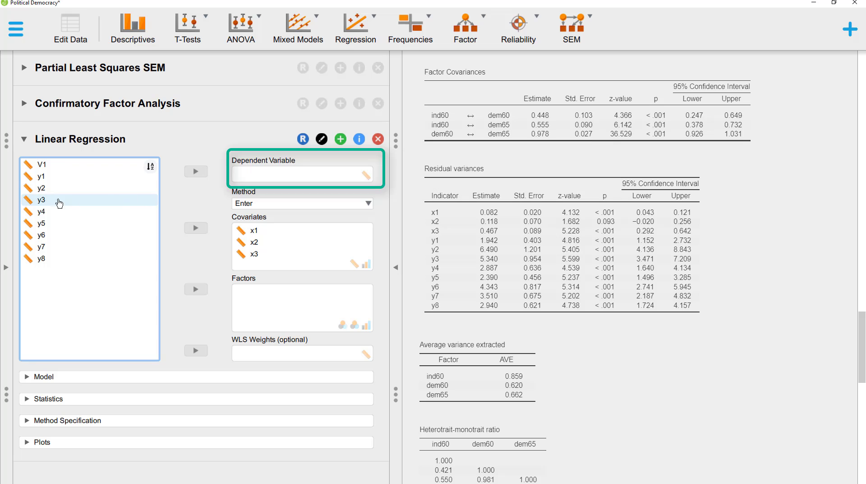
{"action": "left_click", "coordinate": [68, 176]}
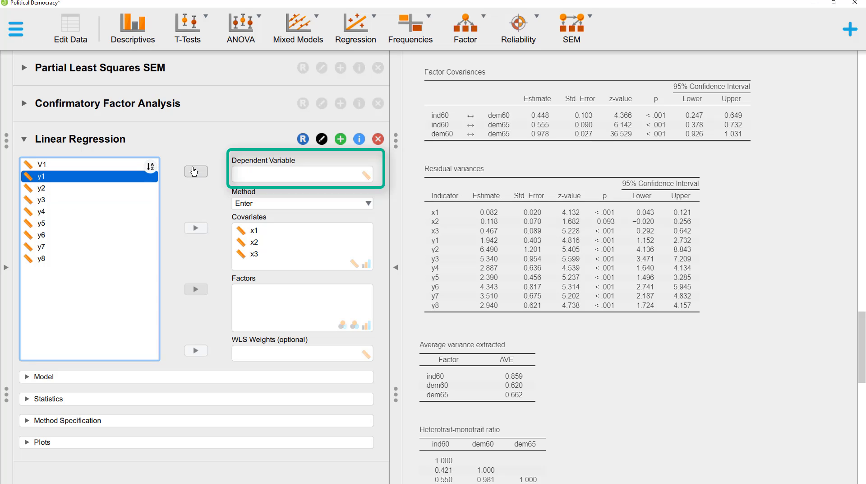
{"action": "left_click", "coordinate": [194, 171]}
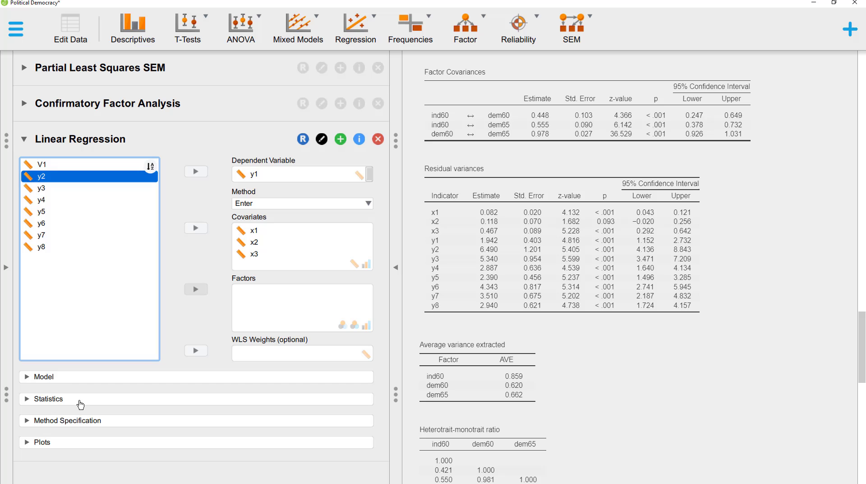
{"action": "left_click", "coordinate": [80, 403]}
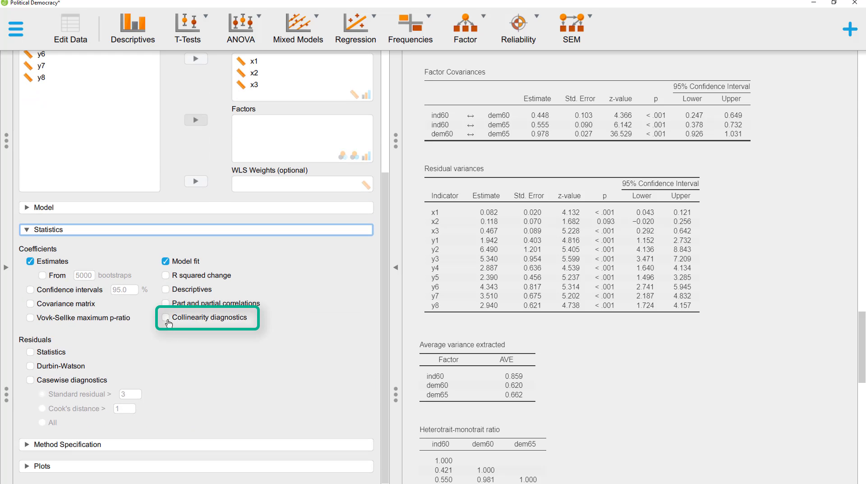
{"action": "left_click", "coordinate": [166, 318]}
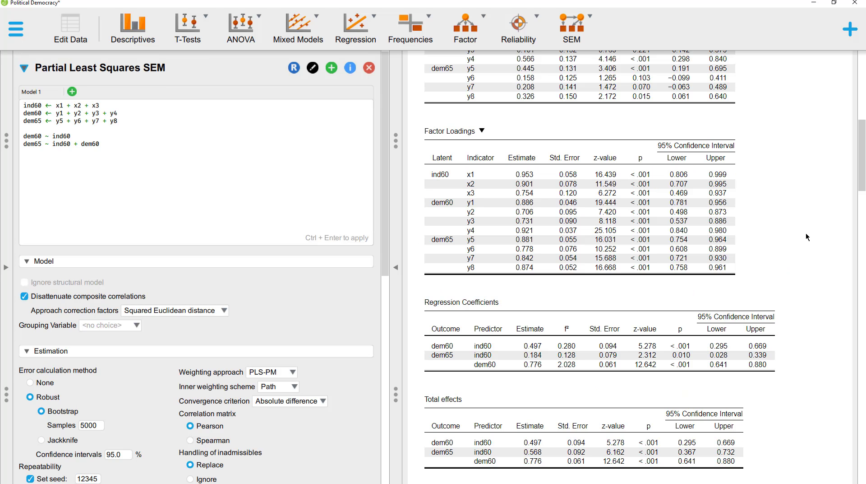
Scroll the formative PLS-SEM output back up to the Weights table
{"action": "scroll", "coordinate": [806, 232], "scroll_direction": "up", "scroll_amount": 4}
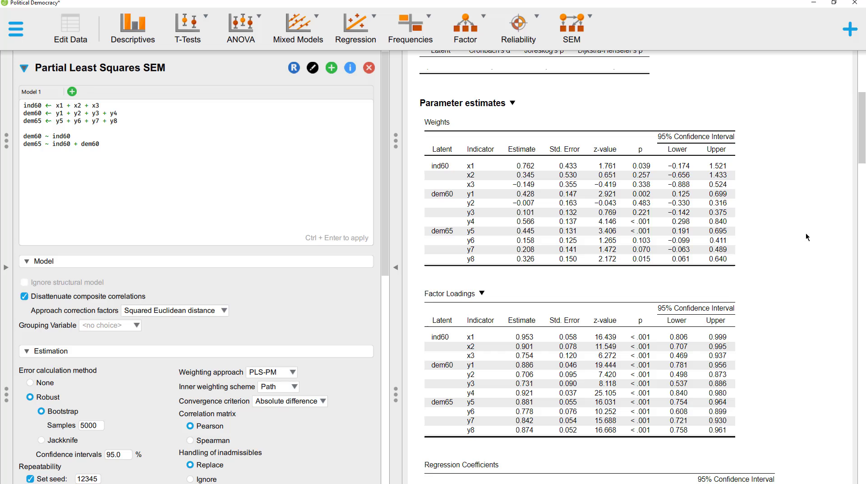
{"action": "scroll", "coordinate": [806, 232], "scroll_direction": "up", "scroll_amount": 1}
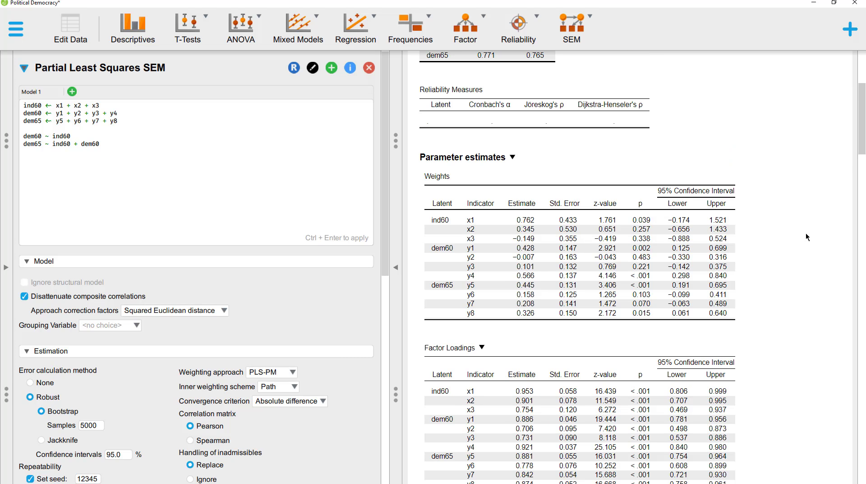
{"action": "scroll", "coordinate": [806, 232], "scroll_direction": "down", "scroll_amount": 3}
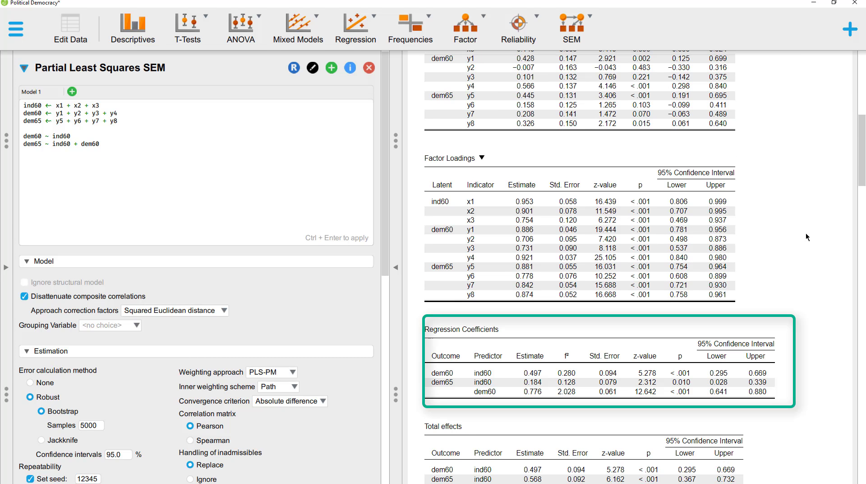
{"action": "scroll", "coordinate": [806, 232], "scroll_direction": "up", "scroll_amount": 6}
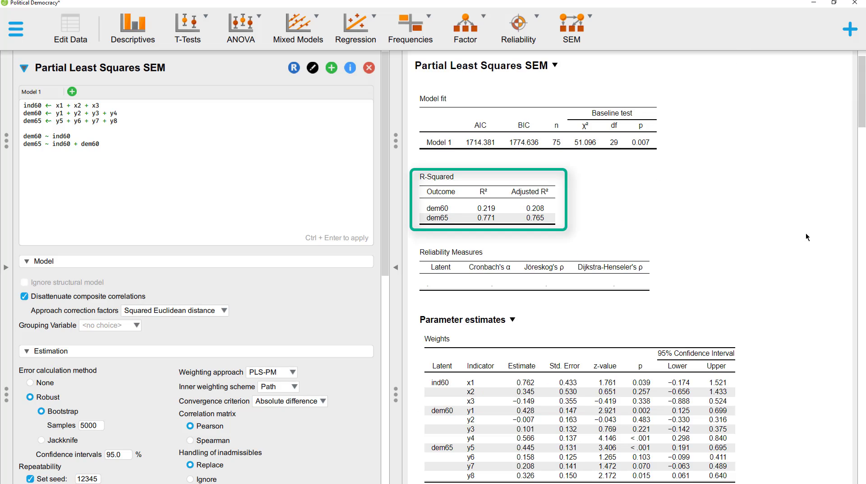
{"action": "scroll", "coordinate": [806, 232], "scroll_direction": "down", "scroll_amount": 10}
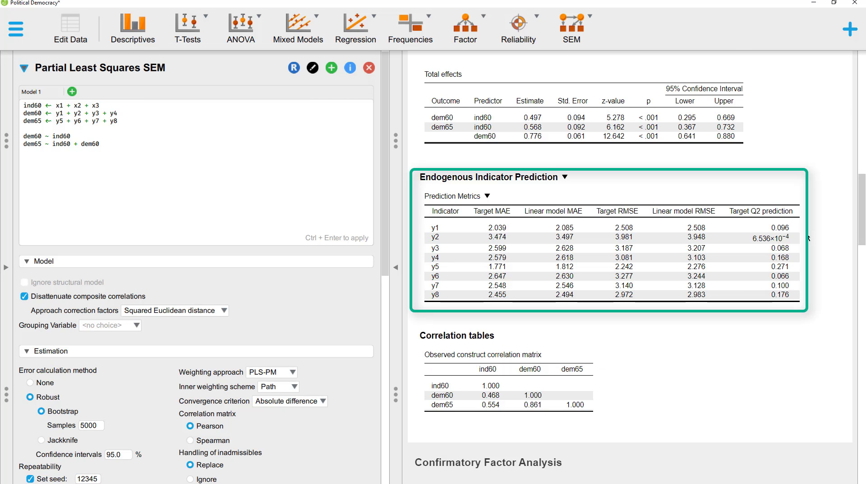